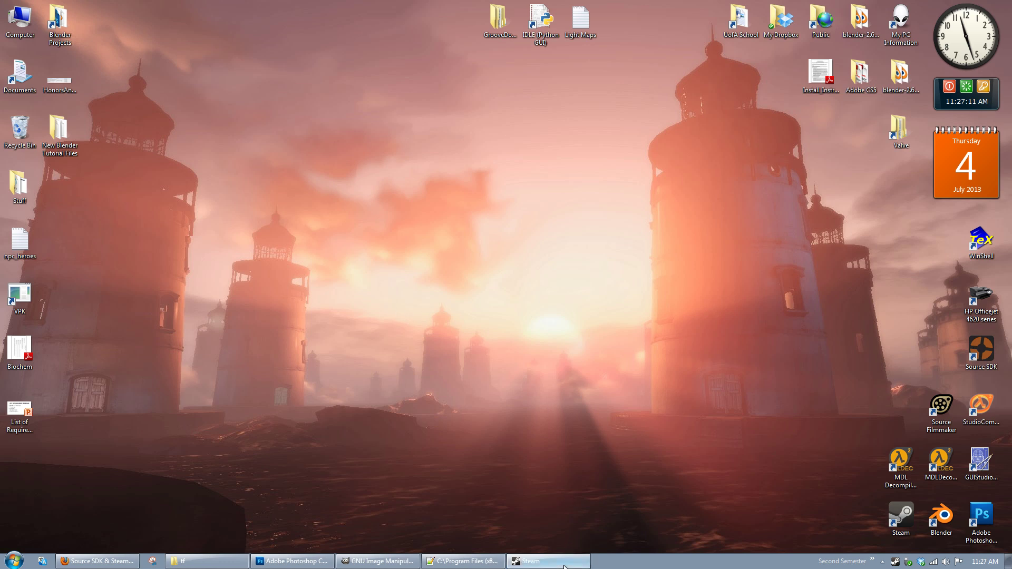
- Restore the minimized Steam window from the taskbar
left_click(555, 532)
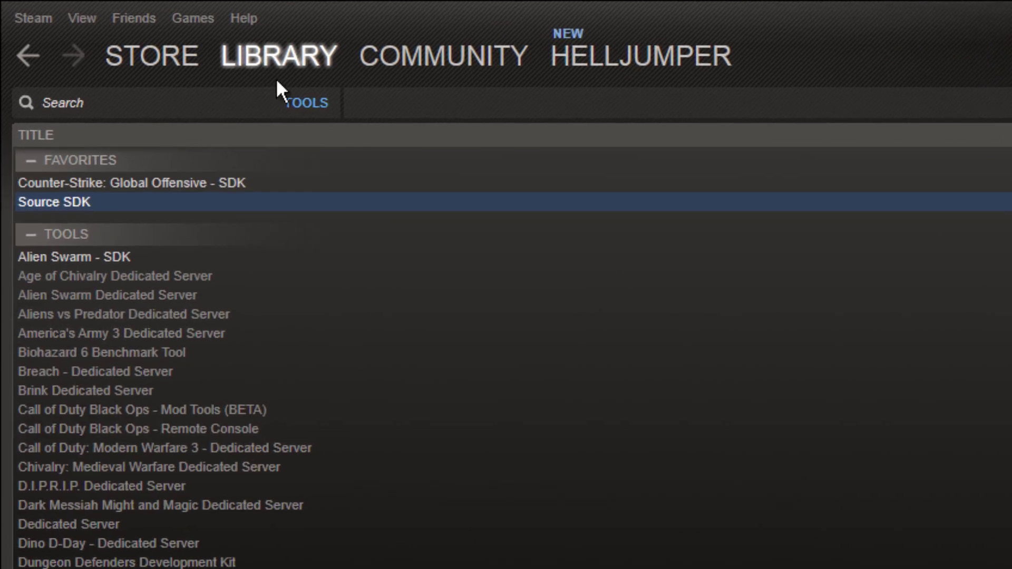
- Filter the Steam Library to Tools and launch Source SDK from Favorites
mouse_move(136, 28)
left_click(278, 268)
scroll(68, 182, "down", 4)
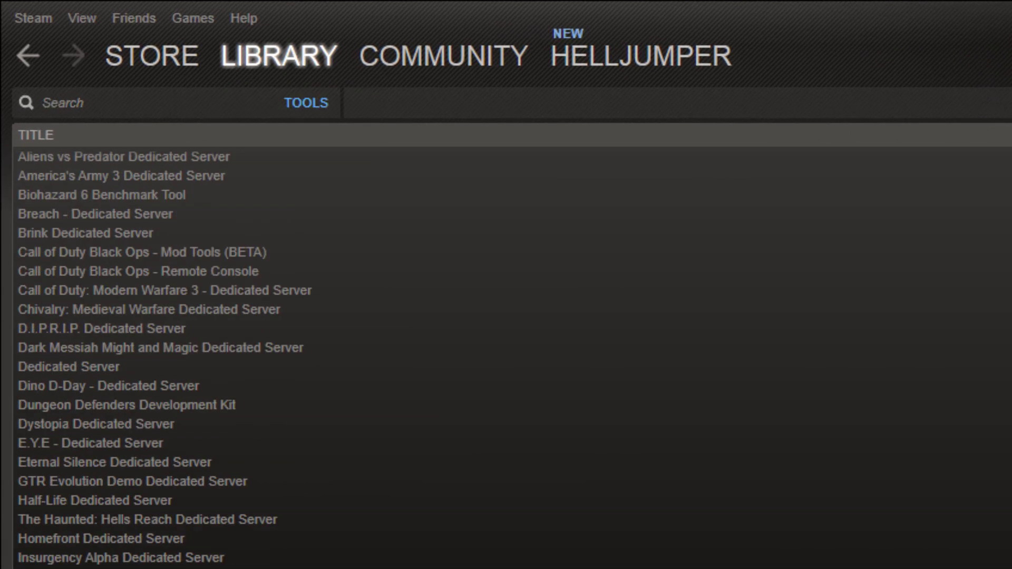
scroll(128, 542, "up", 4)
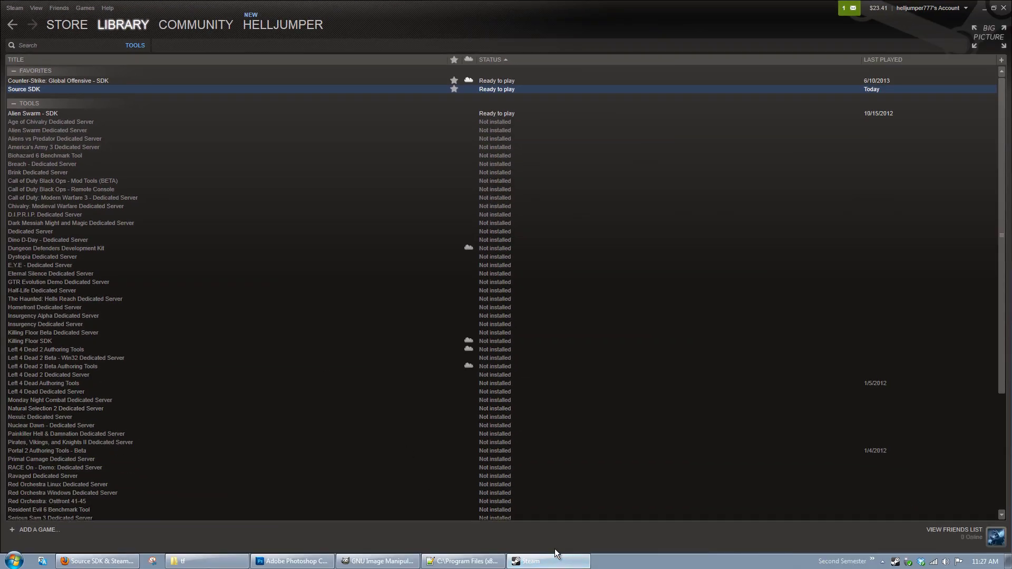
mouse_move(555, 566)
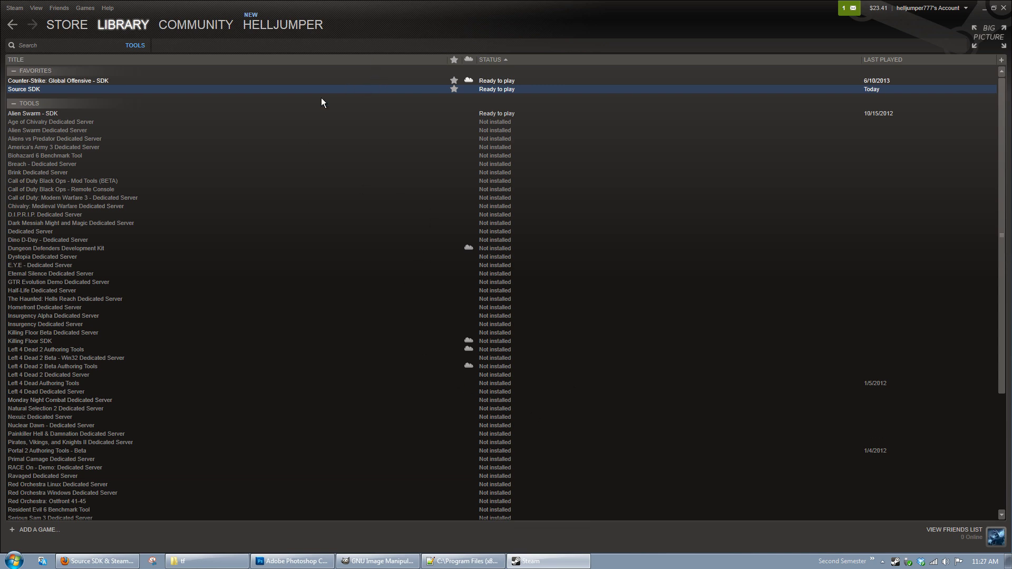
double_click(41, 87)
- Close Steam, reposition the Source SDK launcher, and bring back the tf folder window
left_click(1004, 9)
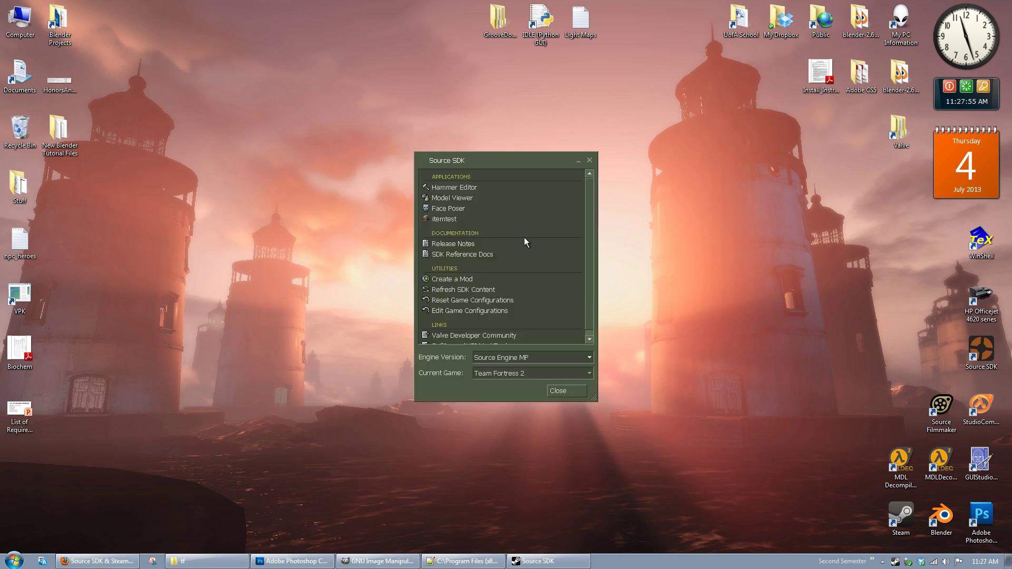
left_click_drag(511, 171, 494, 156)
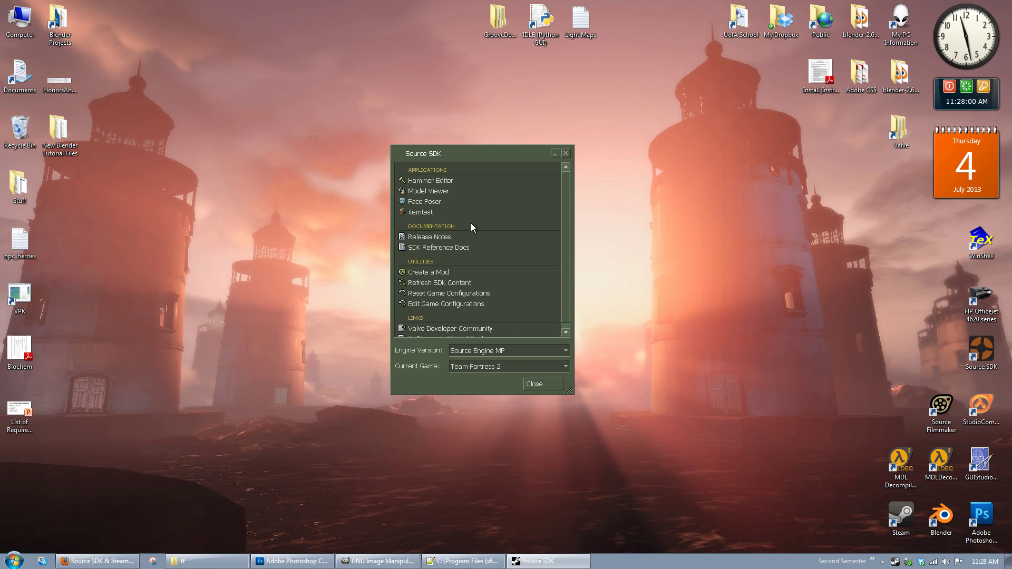
left_click(213, 562)
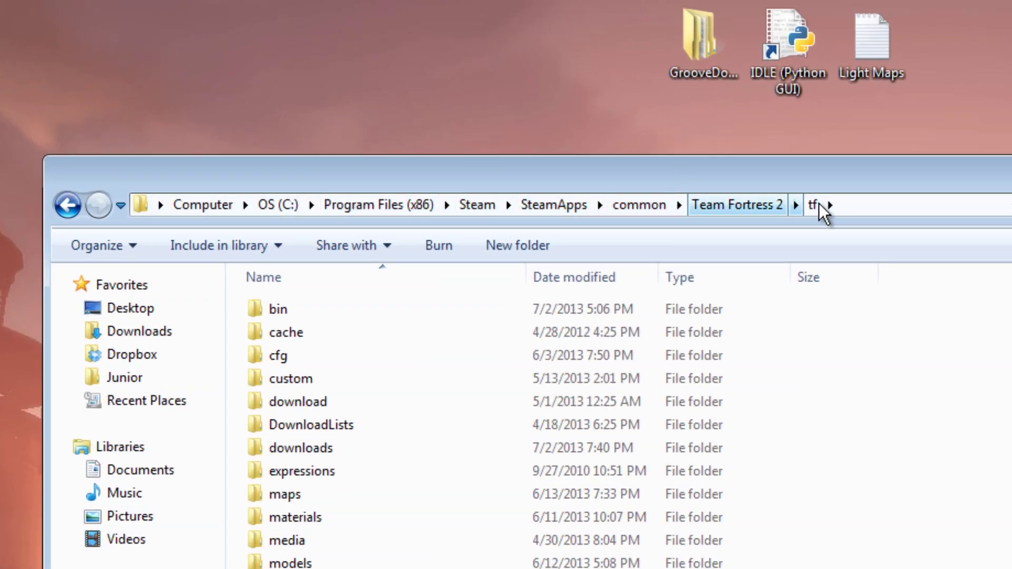
- Open gameinfo.txt from the tf folder in Notepad++ and bring up the Firefox fix guide
scroll(745, 524, "down", 2)
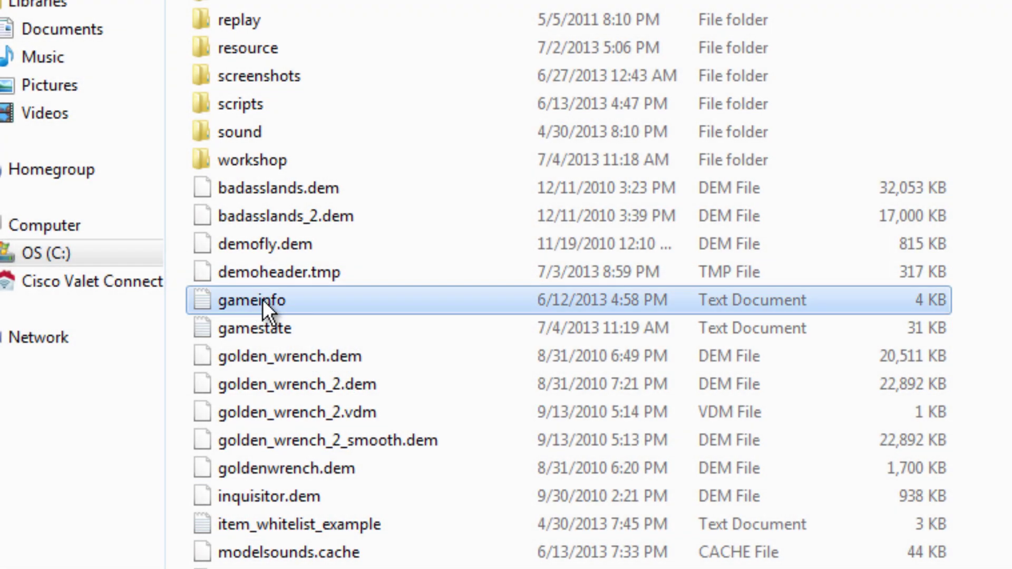
right_click(261, 300)
left_click(417, 459)
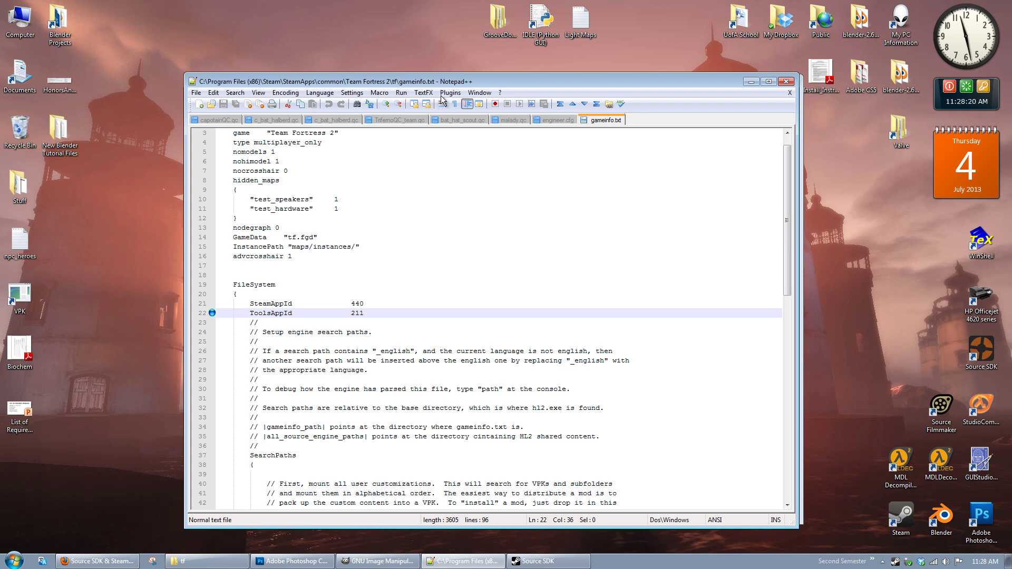
left_click_drag(635, 85, 648, 89)
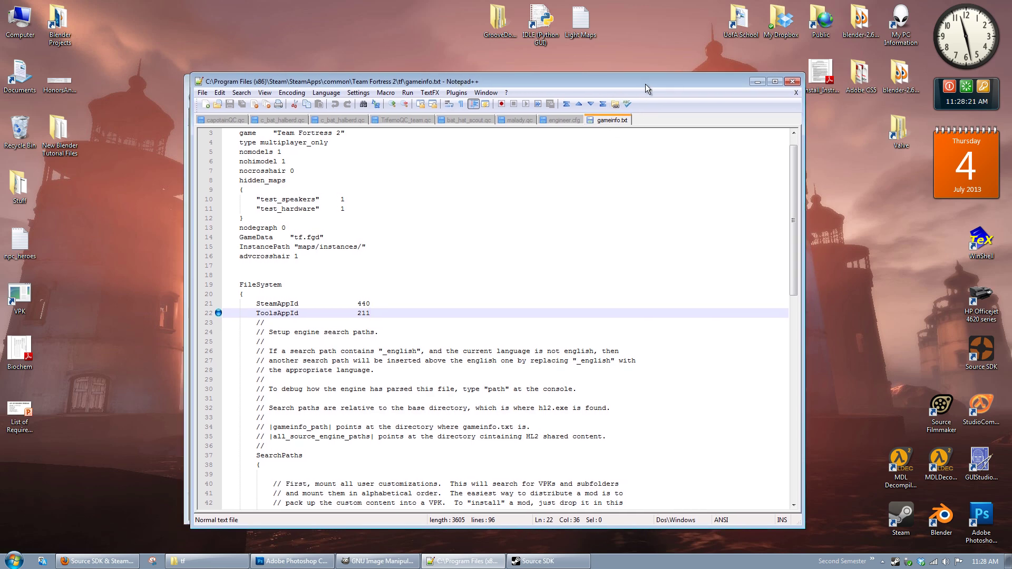
left_click(100, 561)
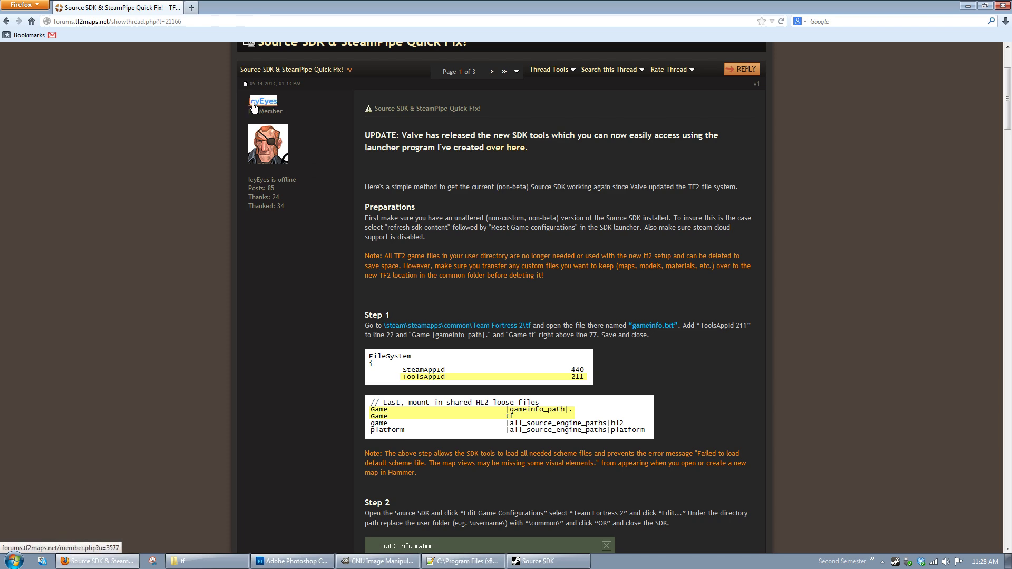
- Scroll through Step 1 and Step 2 of the Quick Fix thread in Firefox
scroll(319, 234, "up", 4)
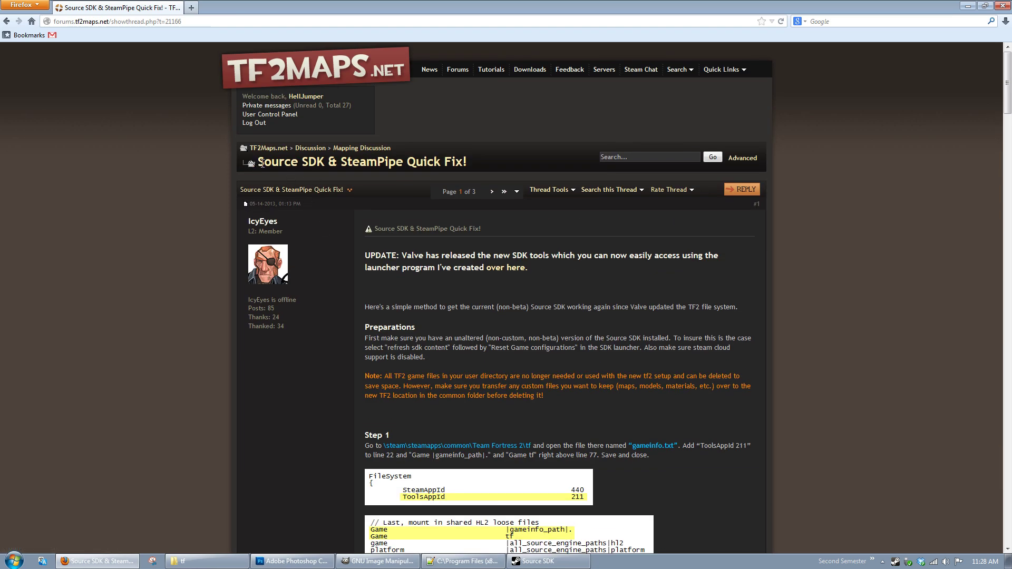
scroll(422, 210, "down", 4)
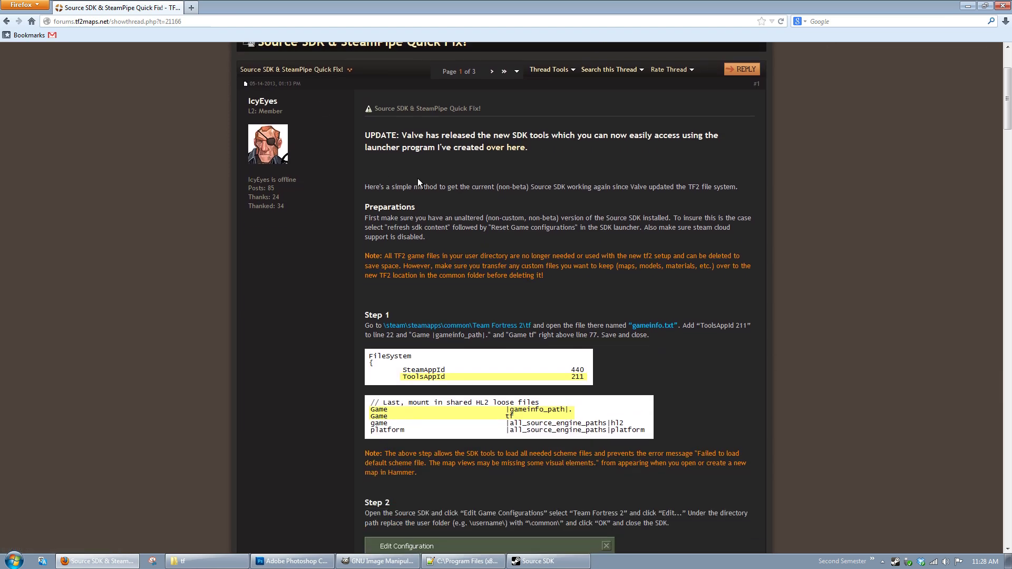
scroll(549, 203, "down", 2)
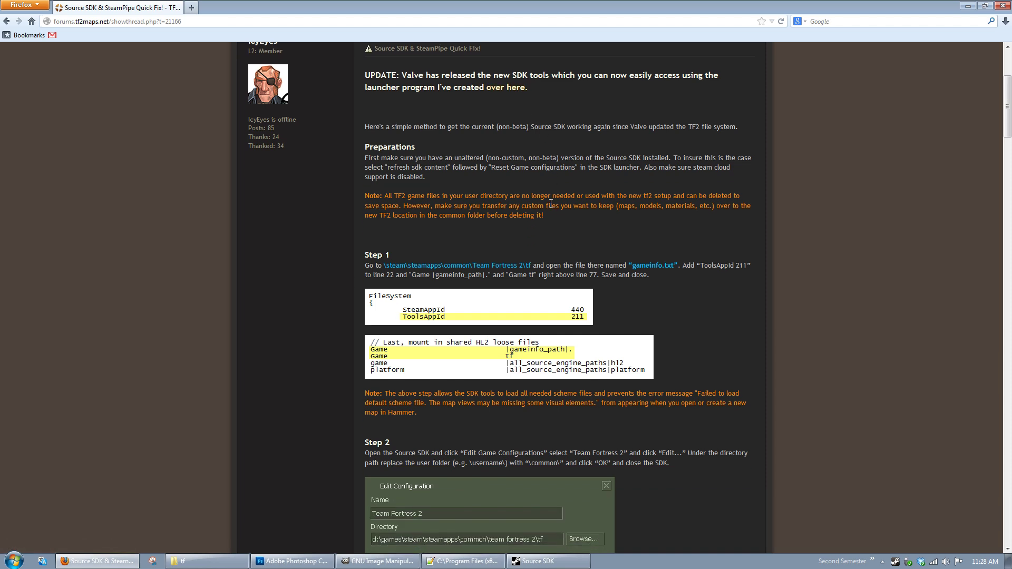
scroll(562, 197, "down", 2)
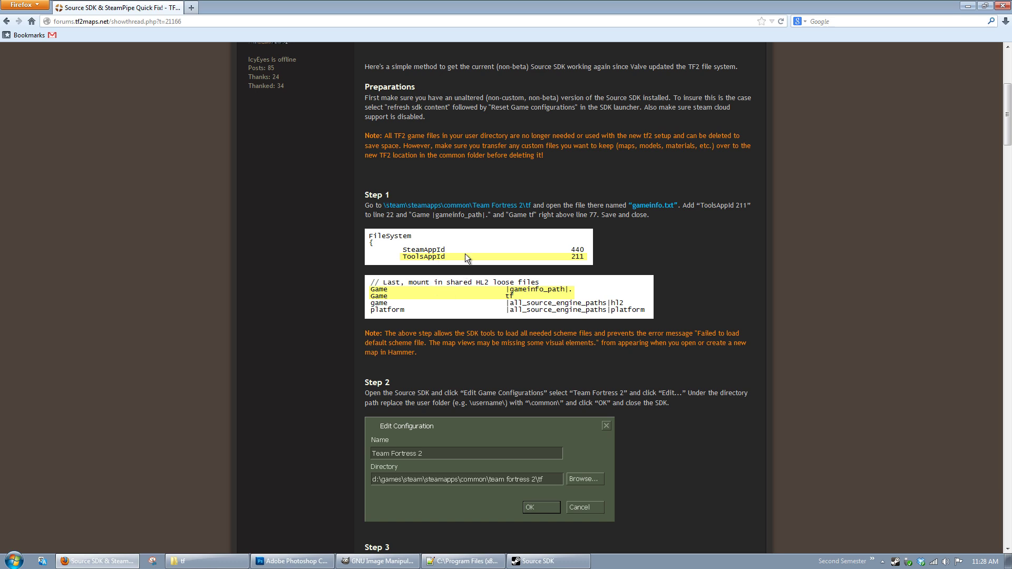
scroll(464, 269, "down", 2)
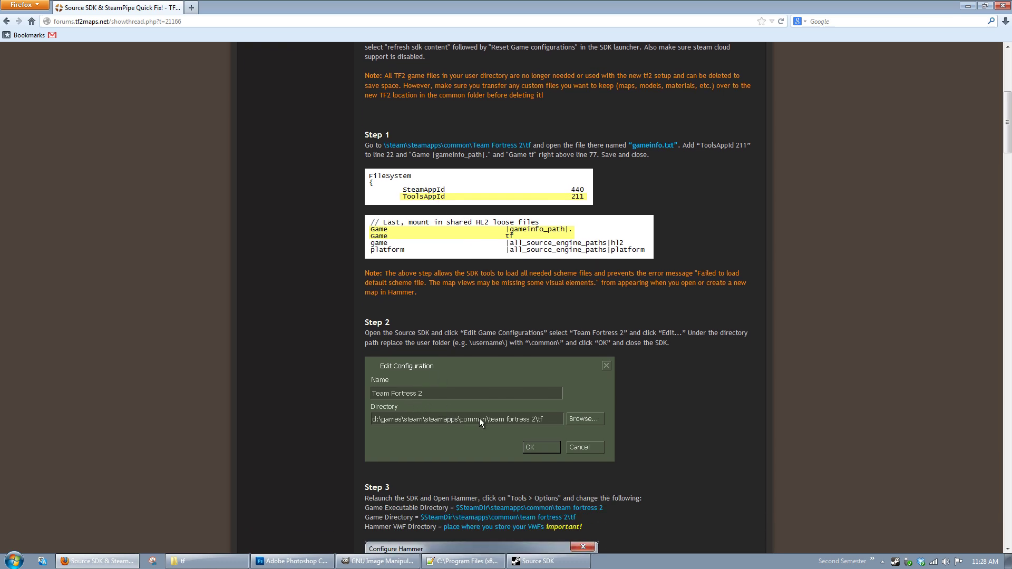
scroll(470, 382, "up", 4)
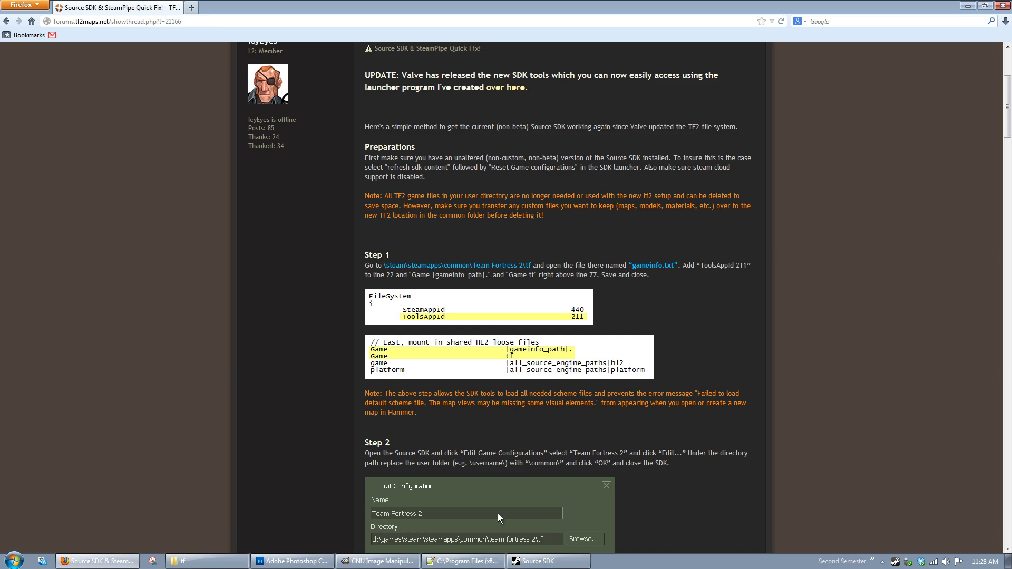
- Bring gameinfo.txt back to front and select the ToolsAppId 211 line to verify it
left_click(464, 561)
left_click_drag(539, 84, 1011, 88)
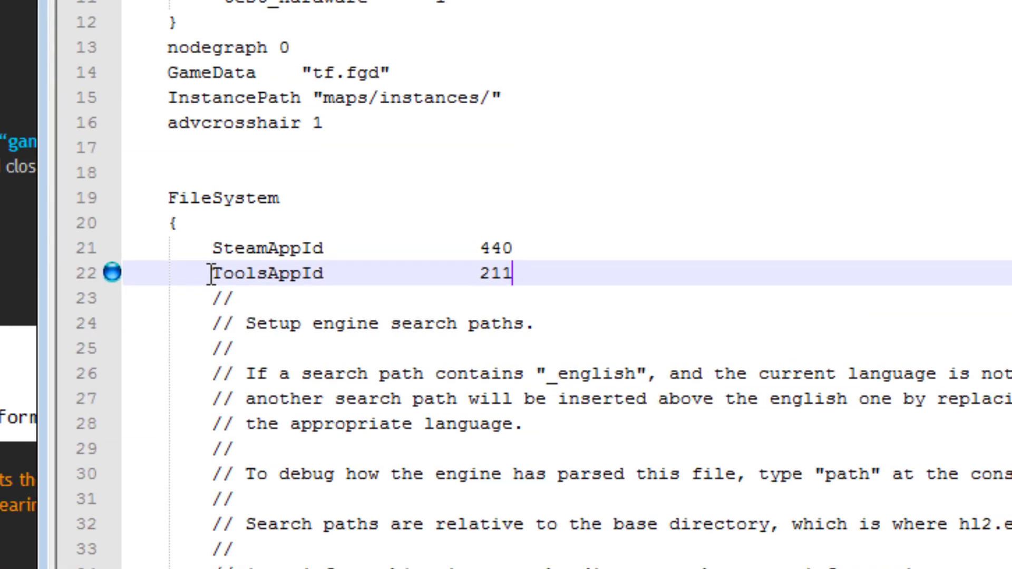
left_click_drag(210, 274, 517, 270)
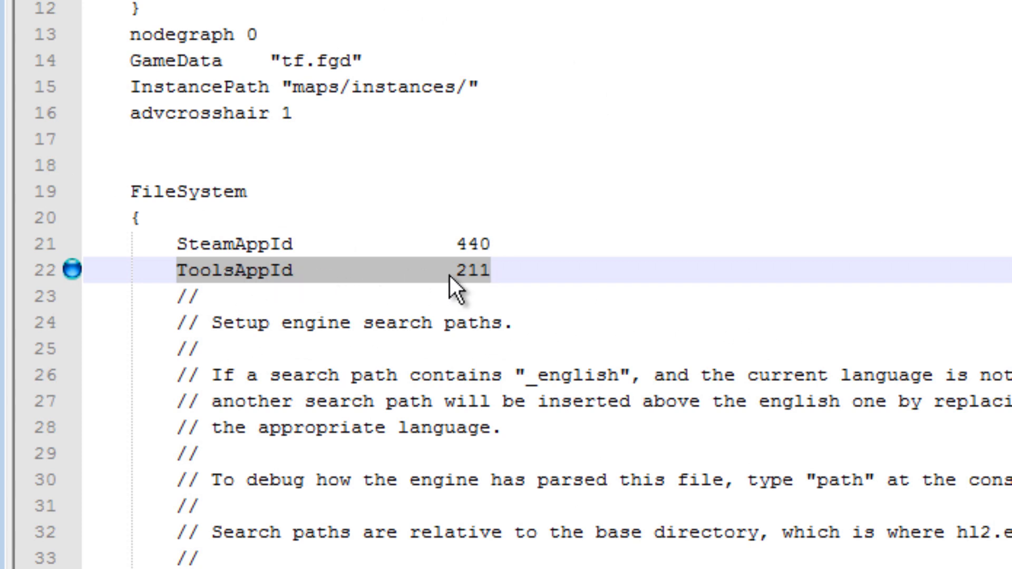
left_click(498, 271)
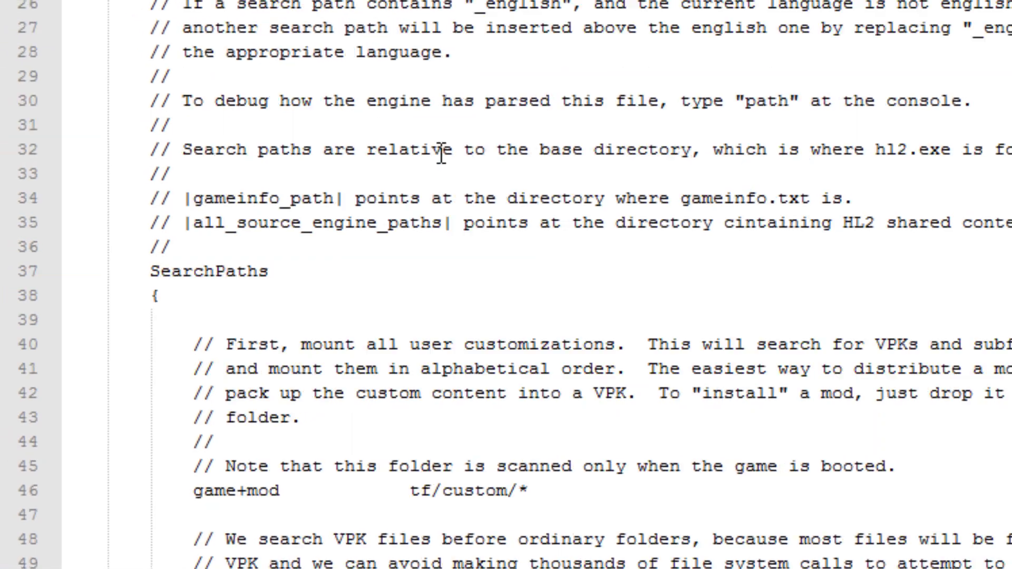
scroll(440, 153, "down", 14)
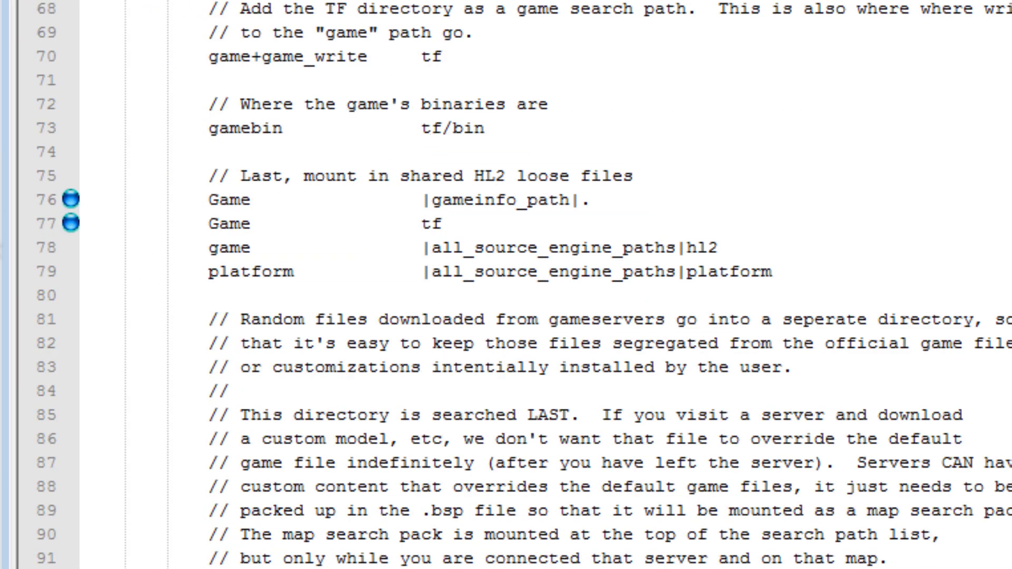
left_click(467, 226)
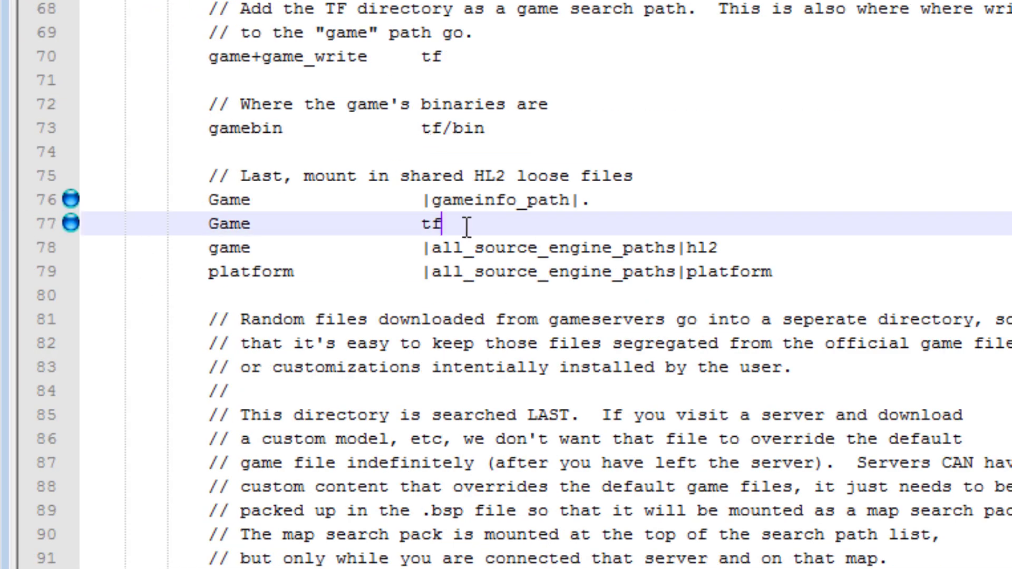
left_click(132, 200)
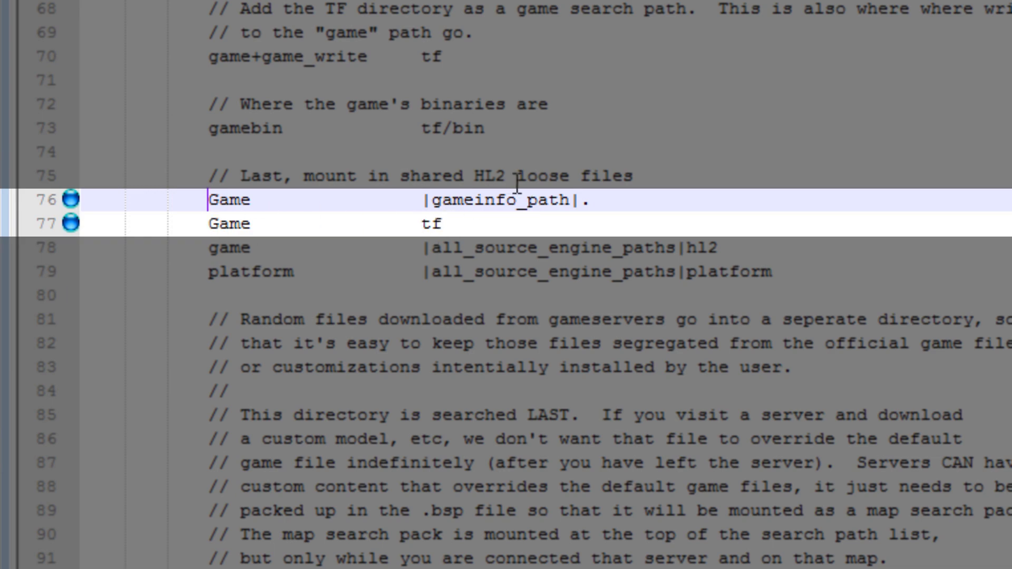
key("Left")
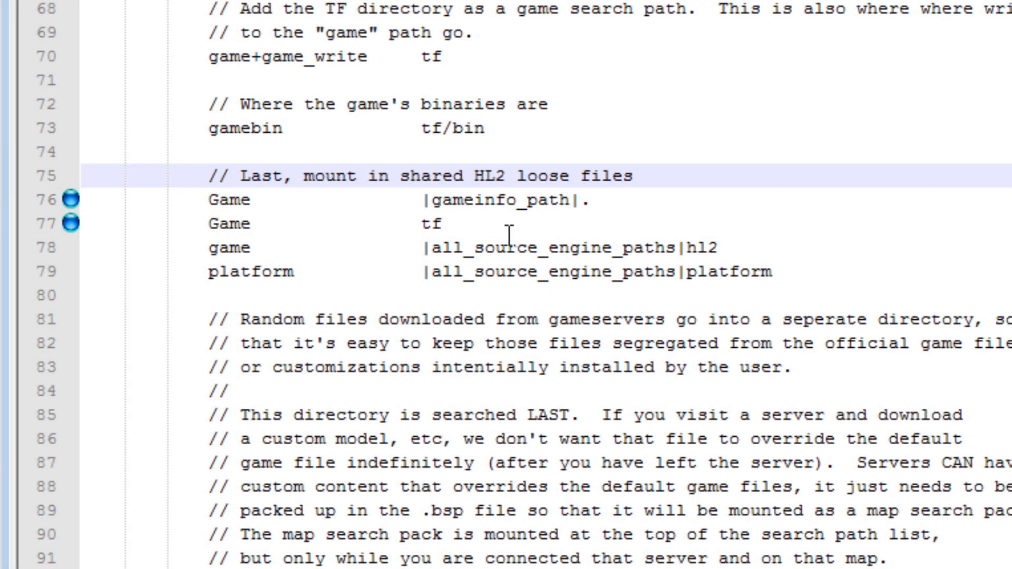
left_click_drag(470, 220, 132, 200)
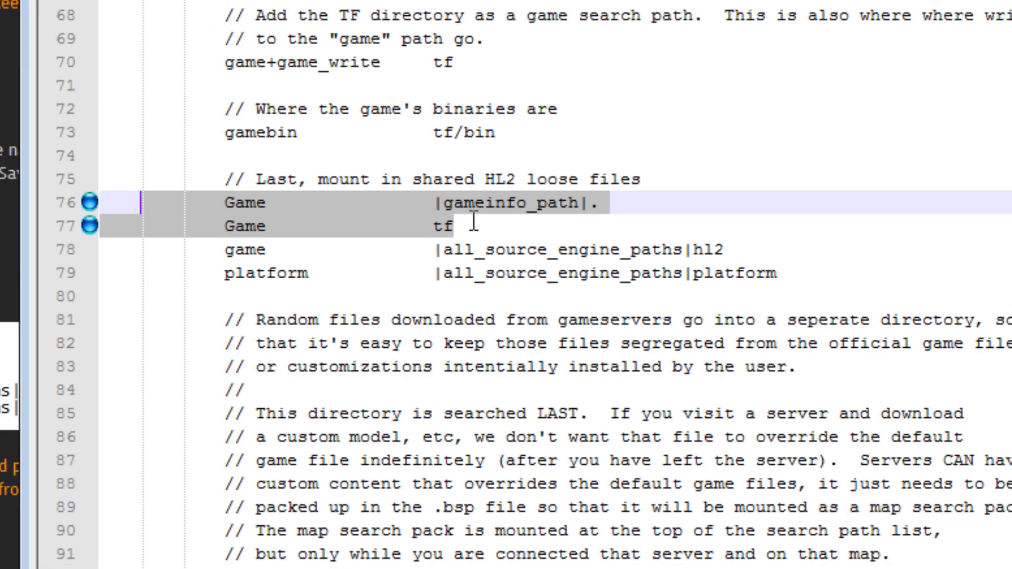
left_click(474, 221)
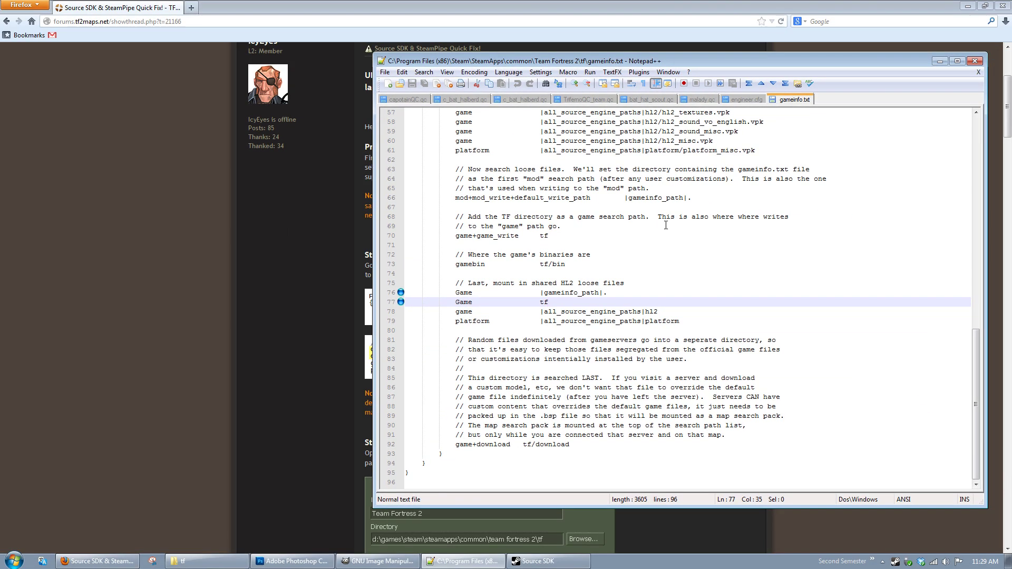
- Close Notepad++, move the Source SDK launcher to the right, and open Edit Game Configurations
key("alt+F4")
left_click(459, 560)
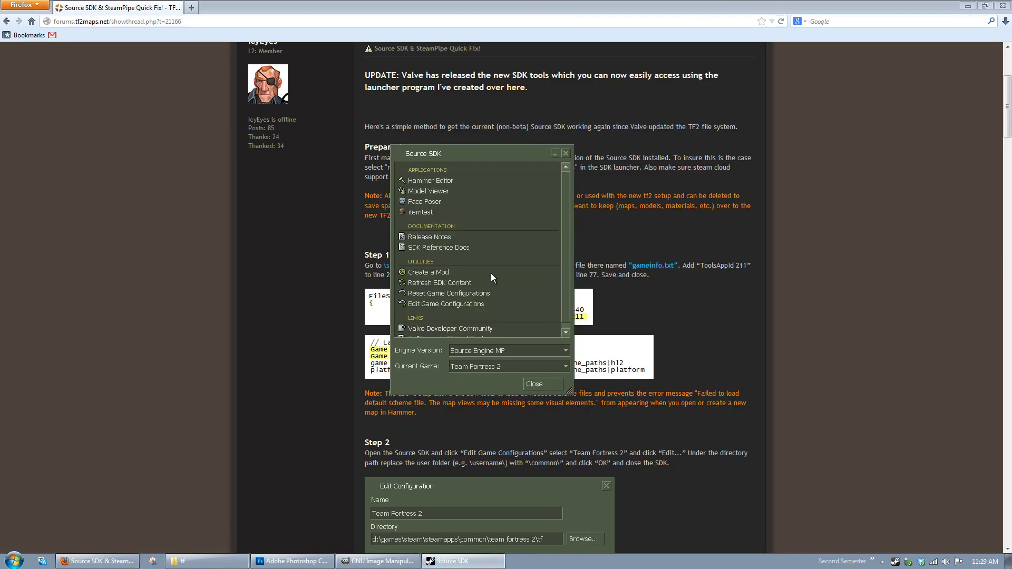
left_click_drag(505, 151, 751, 195)
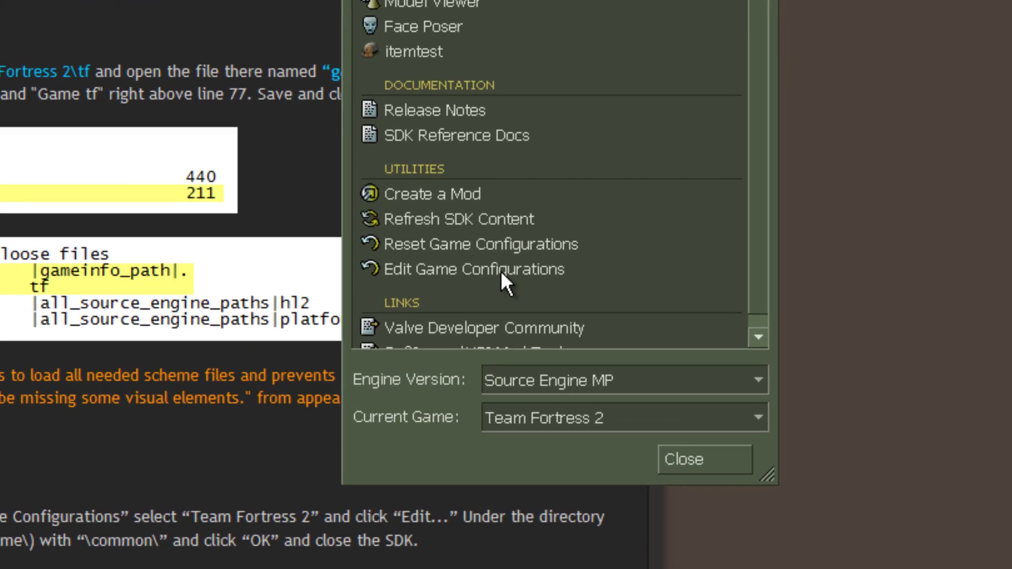
double_click(701, 348)
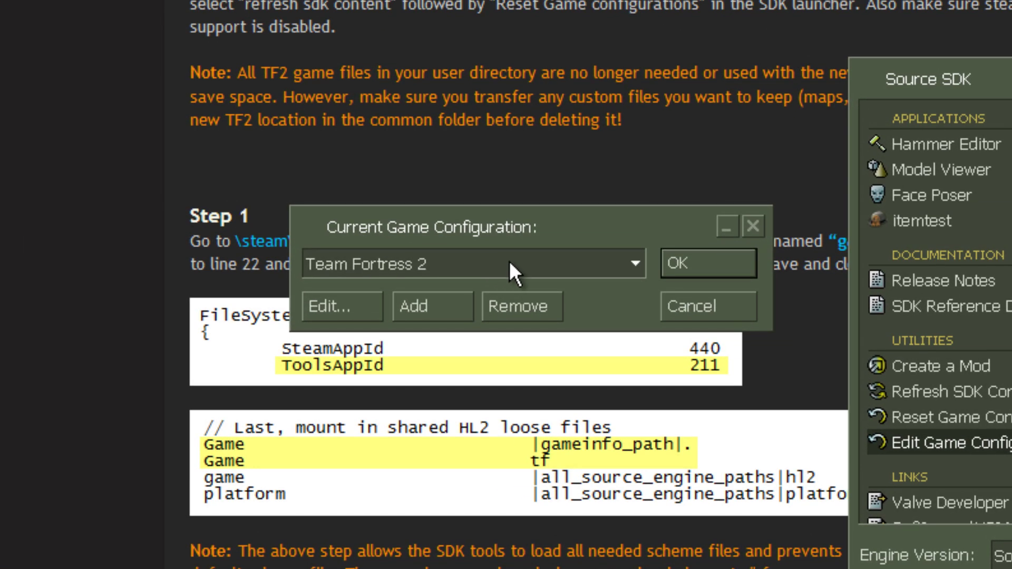
- Edit the Team Fortress 2 game configuration and inspect its directory path
left_click(488, 264)
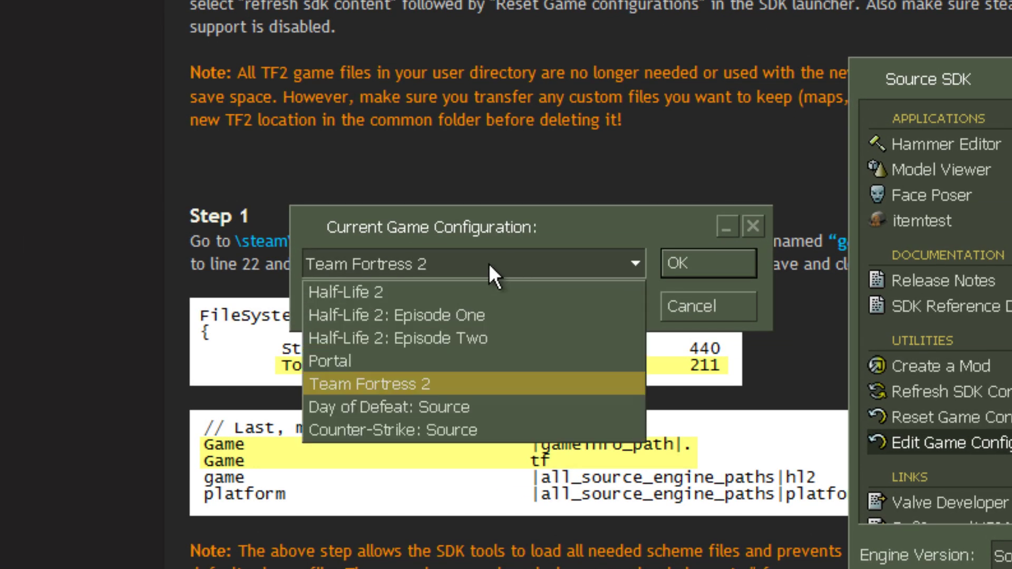
left_click(379, 384)
left_click(355, 316)
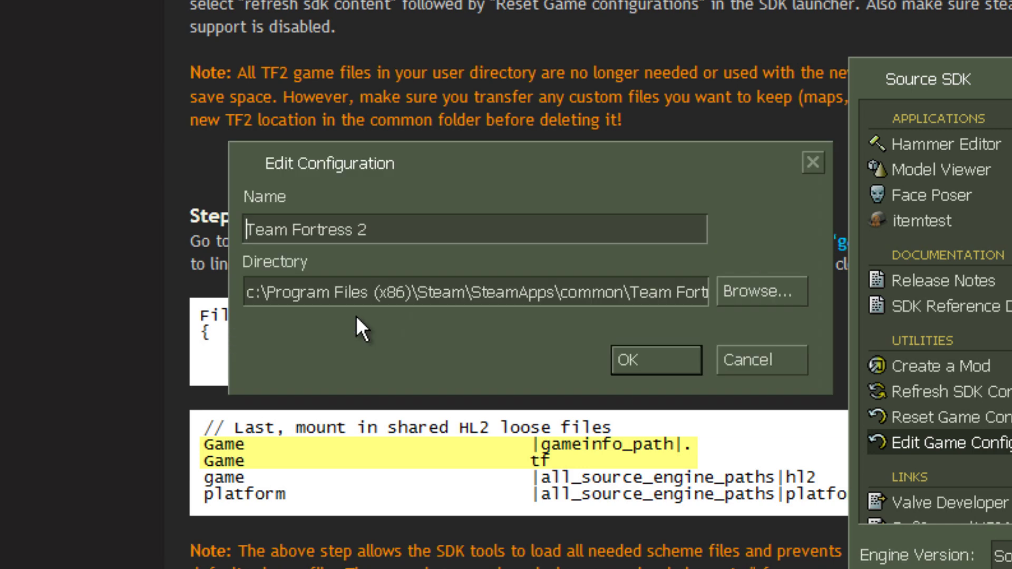
left_click_drag(250, 292, 747, 300)
left_click(599, 292)
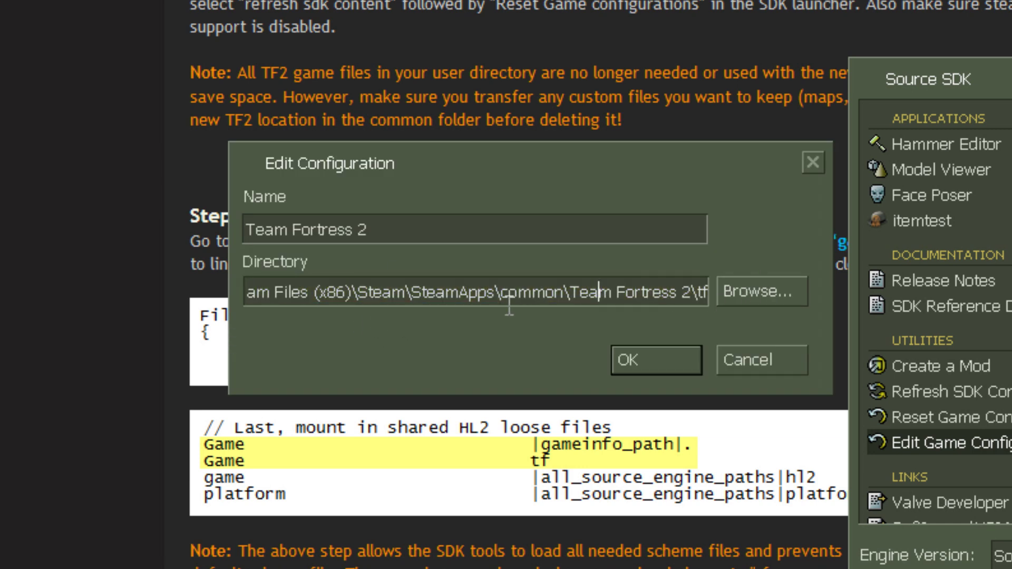
- Check the common folder in the SteamApps\common\Team Fortress 2\tf path and confirm it
left_click_drag(501, 293, 564, 293)
left_click(541, 292)
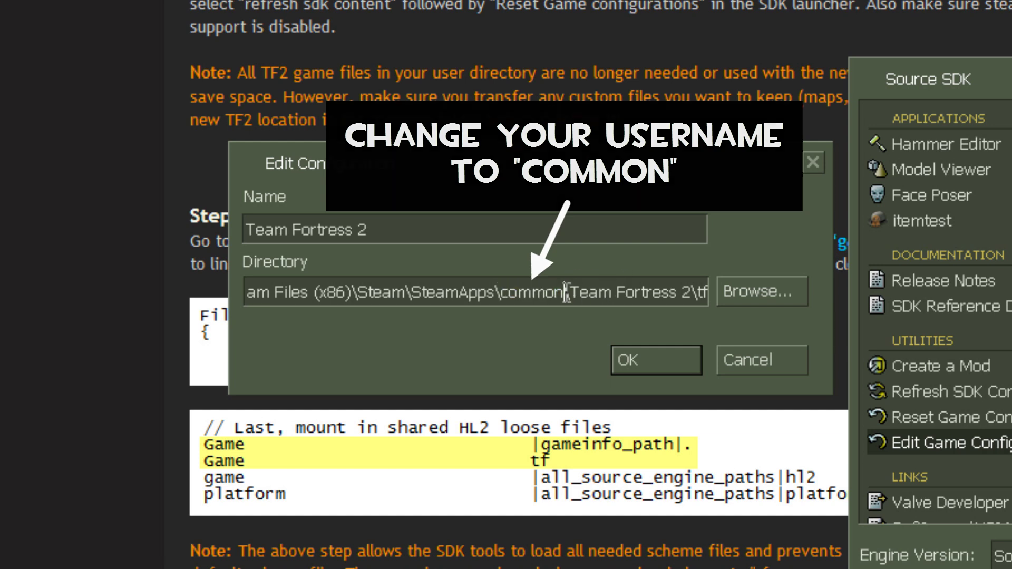
left_click_drag(500, 293, 565, 292)
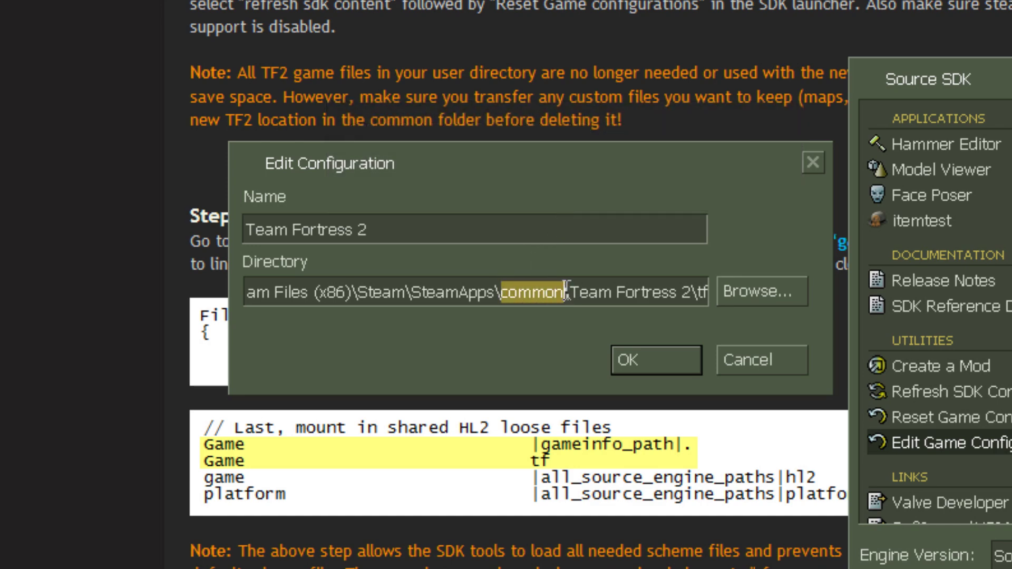
left_click(546, 292)
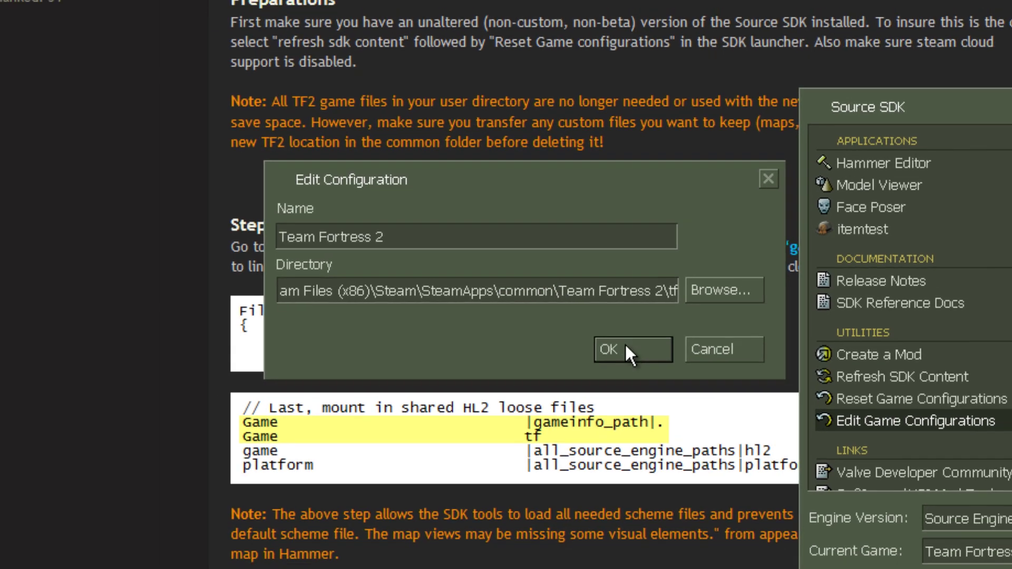
left_click(665, 363)
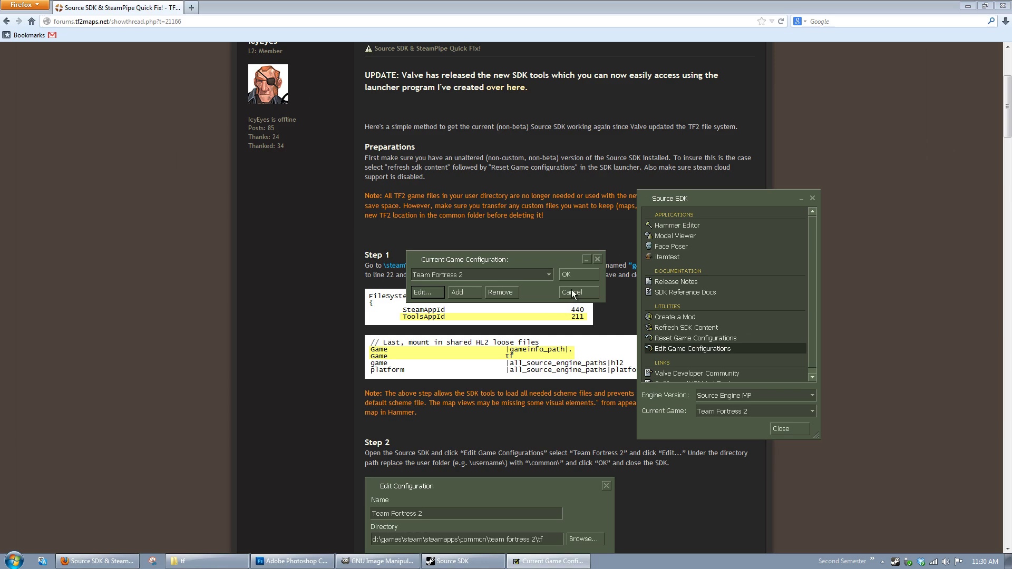
- Confirm the current game configuration, move the launcher up, and select Model Viewer
left_click(585, 277)
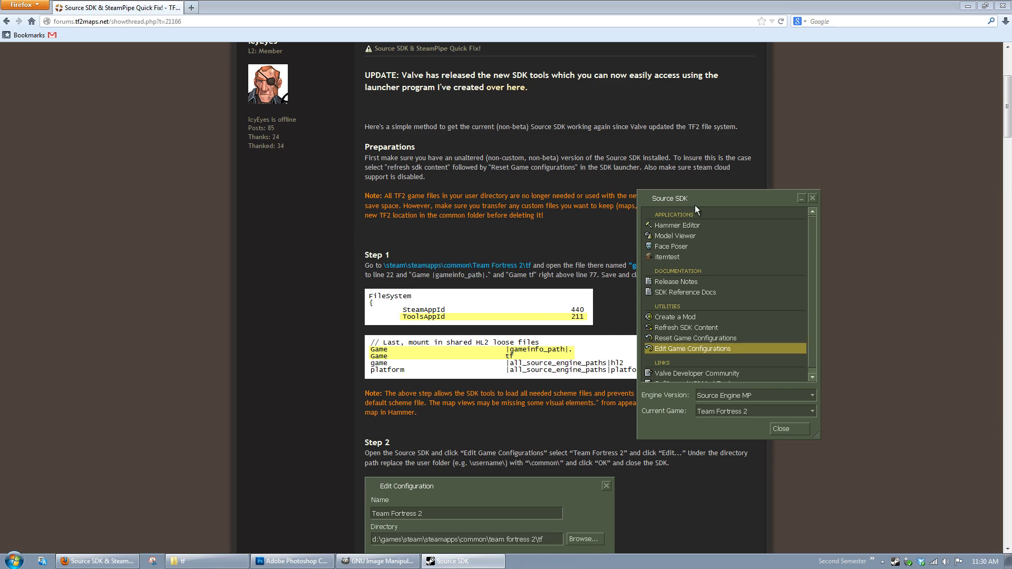
left_click_drag(701, 195, 683, 183)
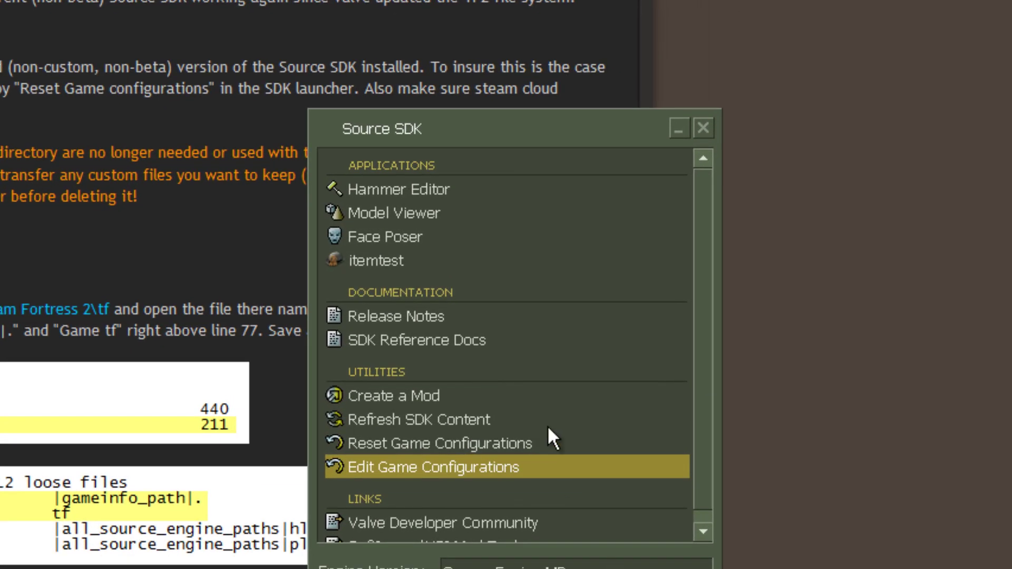
left_click(404, 213)
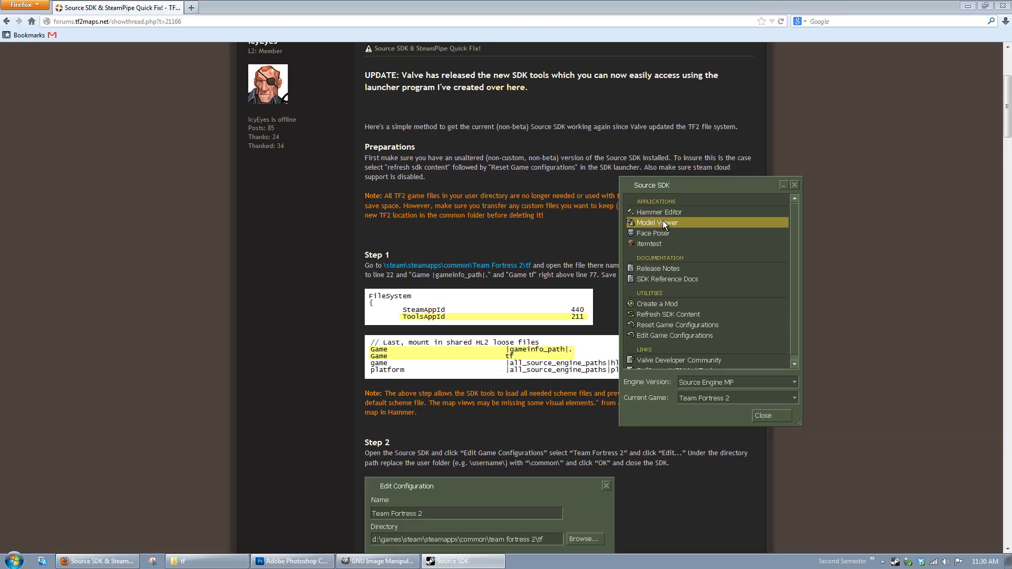
- Launch Model Viewer maximized and start File > Load Model
double_click(662, 222)
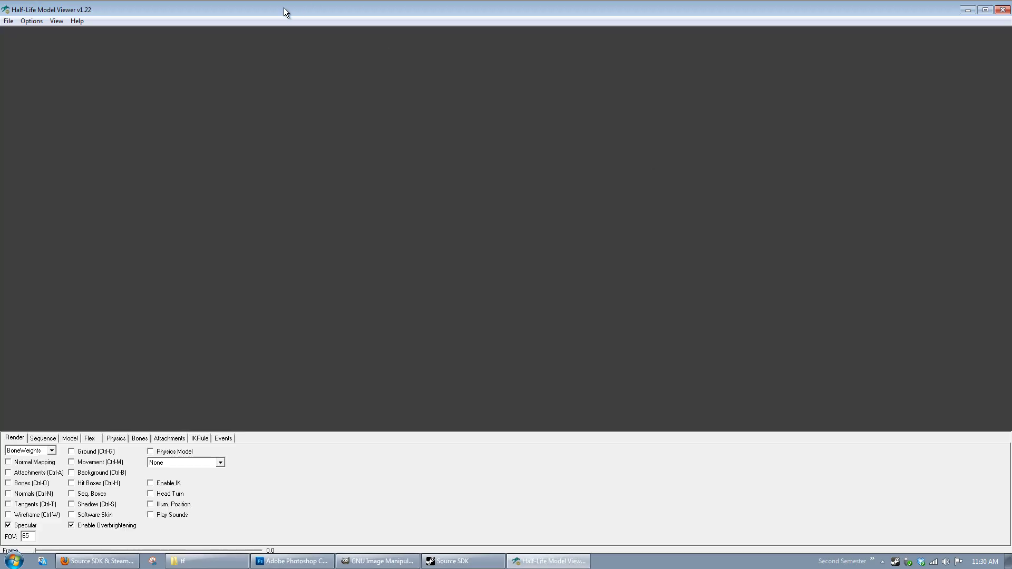
double_click(284, 12)
left_click(8, 17)
left_click(37, 29)
- Browse to the workshop\player\items\engineer\conductorscap models folder
scroll(583, 235, "down", 10)
scroll(597, 240, "down", 3)
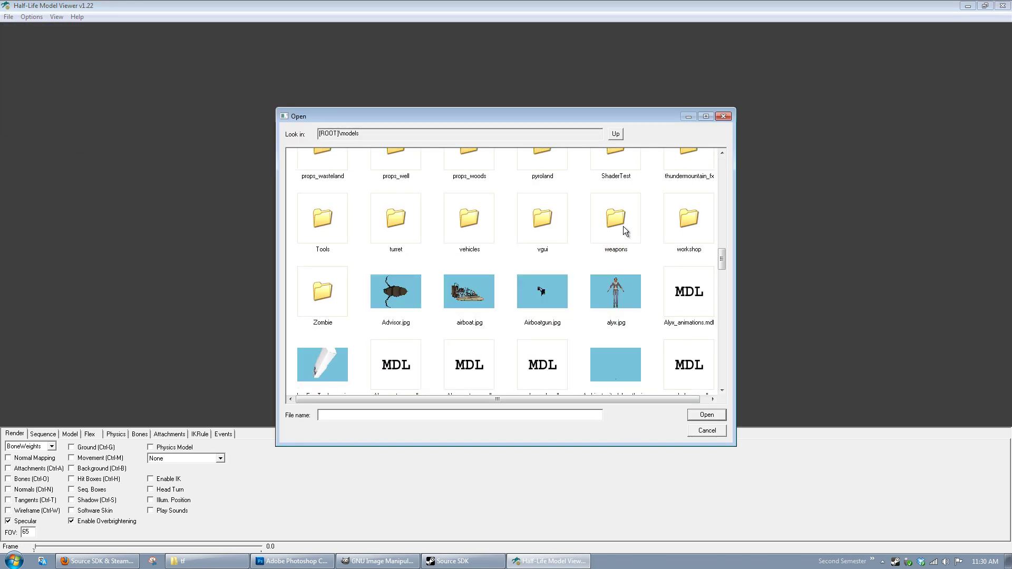
double_click(690, 224)
double_click(343, 173)
double_click(333, 173)
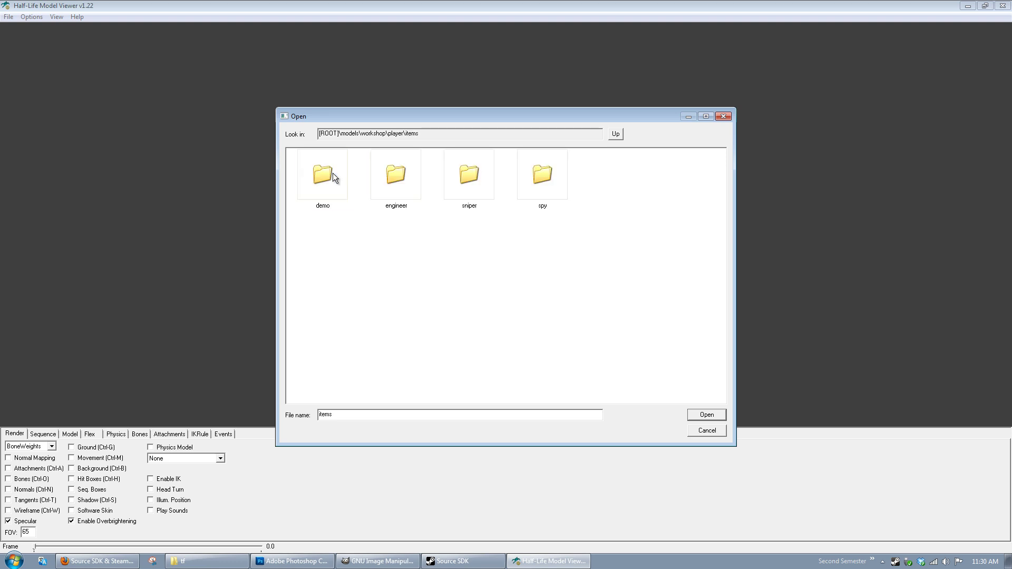
left_click(337, 174)
double_click(388, 180)
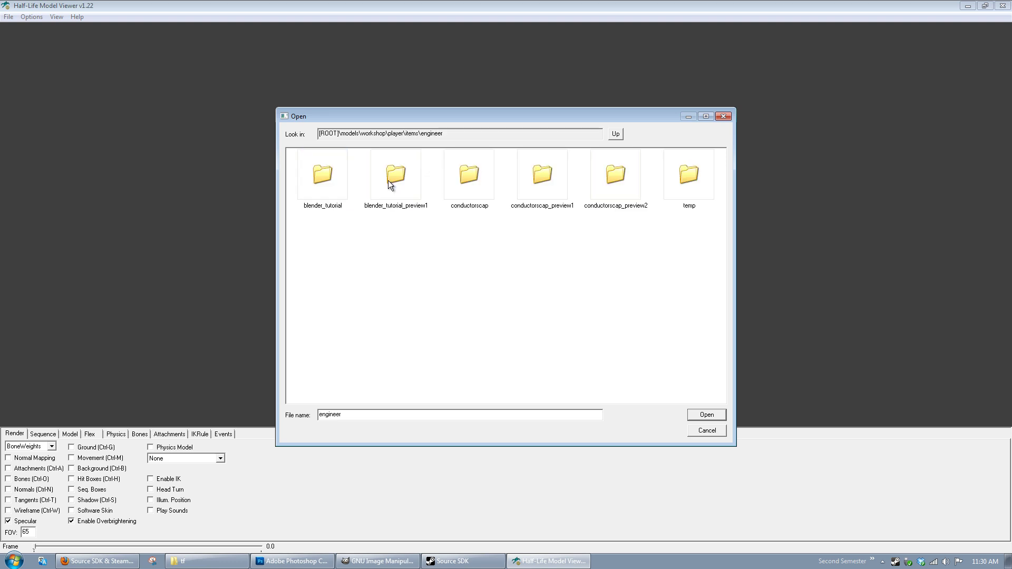
double_click(457, 176)
- Load conductorscap.mdl, zoom and rotate the striped hat, then close Model Viewer
double_click(343, 181)
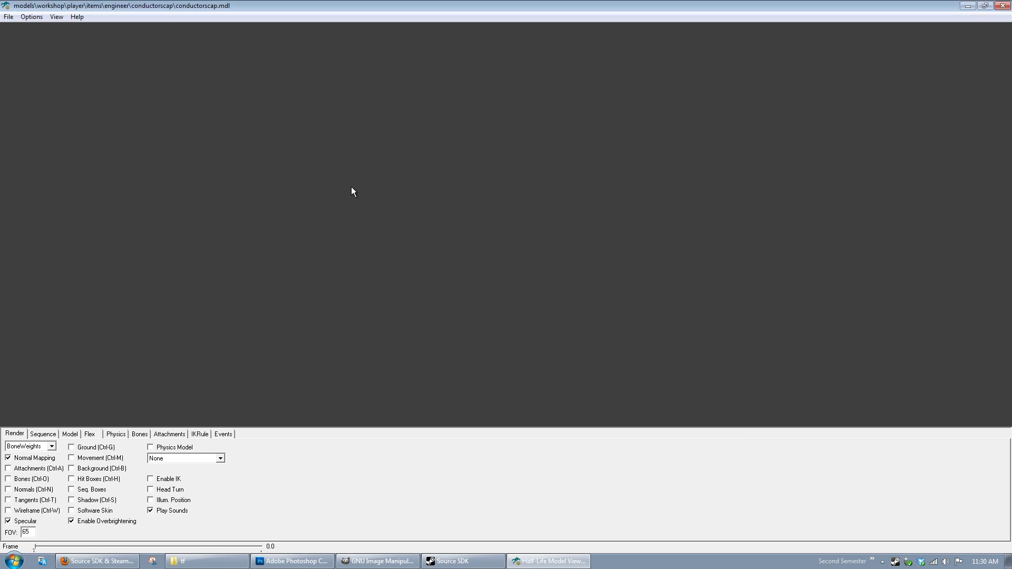
mouse_move(520, 176)
right_mouse_down()
mouse_move(508, 211)
mouse_move(508, 192)
right_mouse_up()
mouse_move(439, 166)
right_mouse_down()
mouse_move(483, 176)
mouse_move(488, 191)
mouse_move(483, 172)
mouse_move(454, 169)
right_mouse_up()
mouse_move(453, 168)
left_mouse_down()
mouse_move(460, 156)
mouse_move(481, 176)
mouse_move(462, 175)
left_mouse_up()
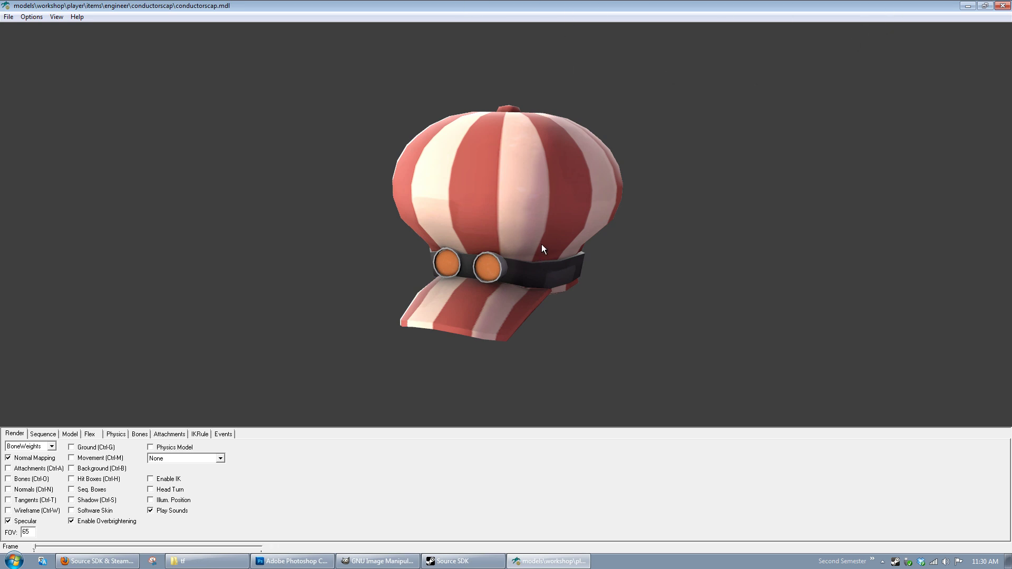
left_click_drag(508, 230, 500, 229)
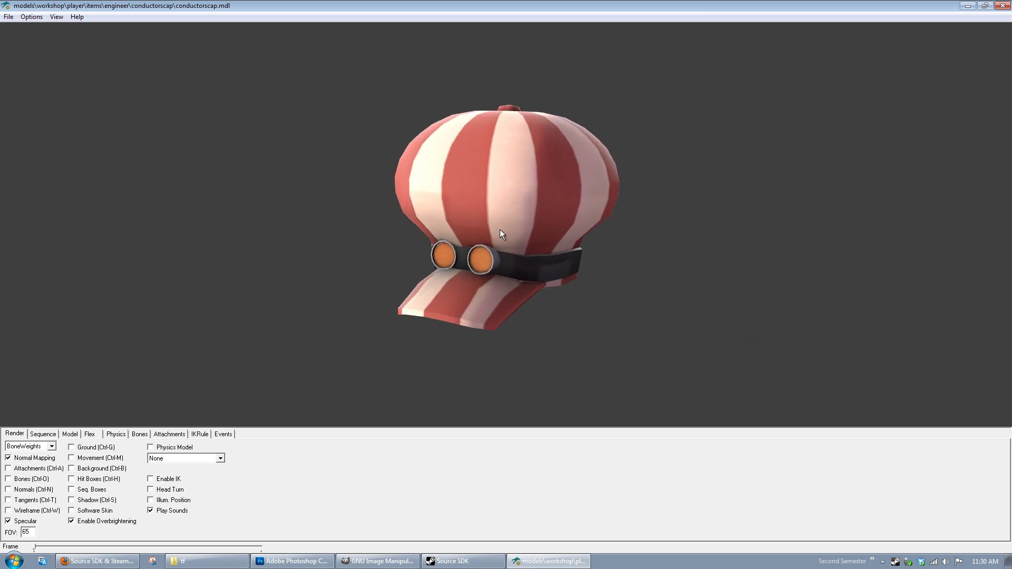
left_click(1003, 6)
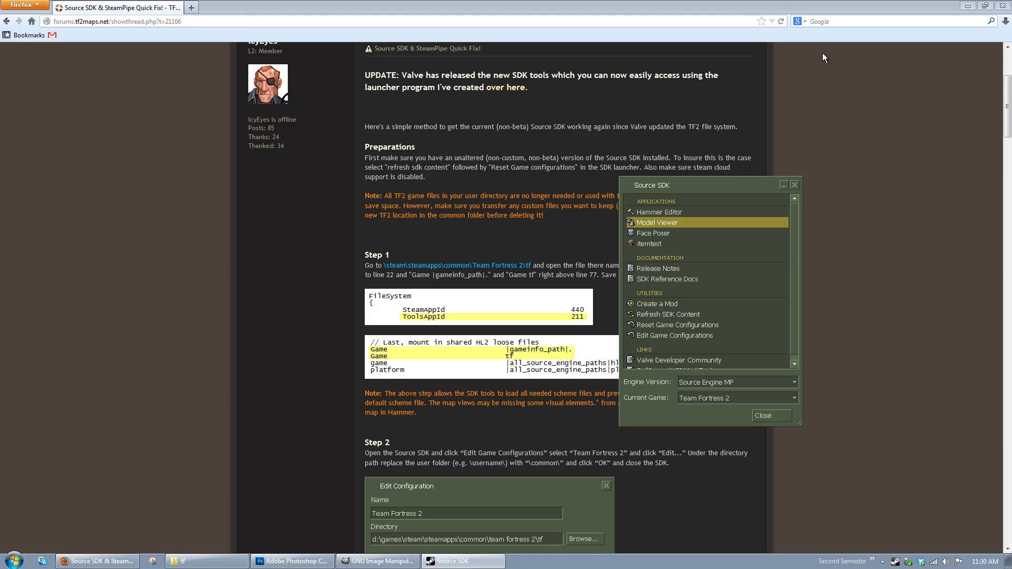
- Minimize Source SDK, close Firefox, and bring the tf folder window forward
left_click(785, 187)
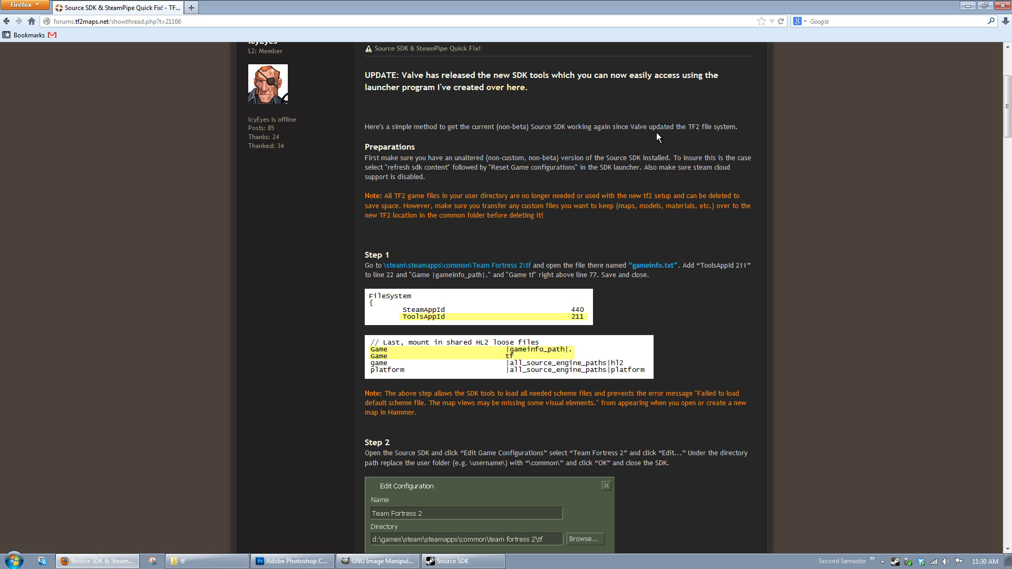
left_click(1001, 5)
left_click(645, 149)
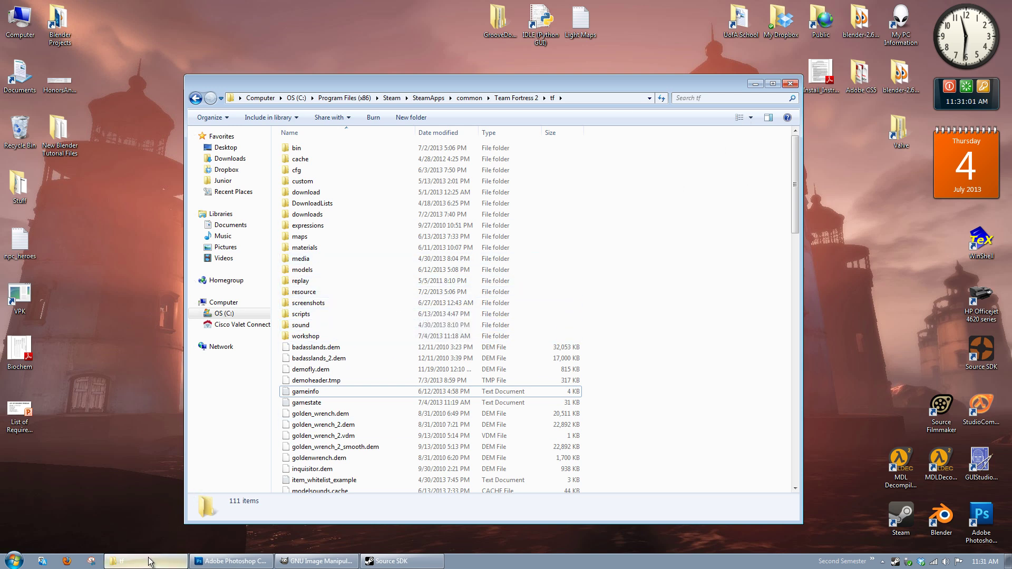
mouse_move(156, 563)
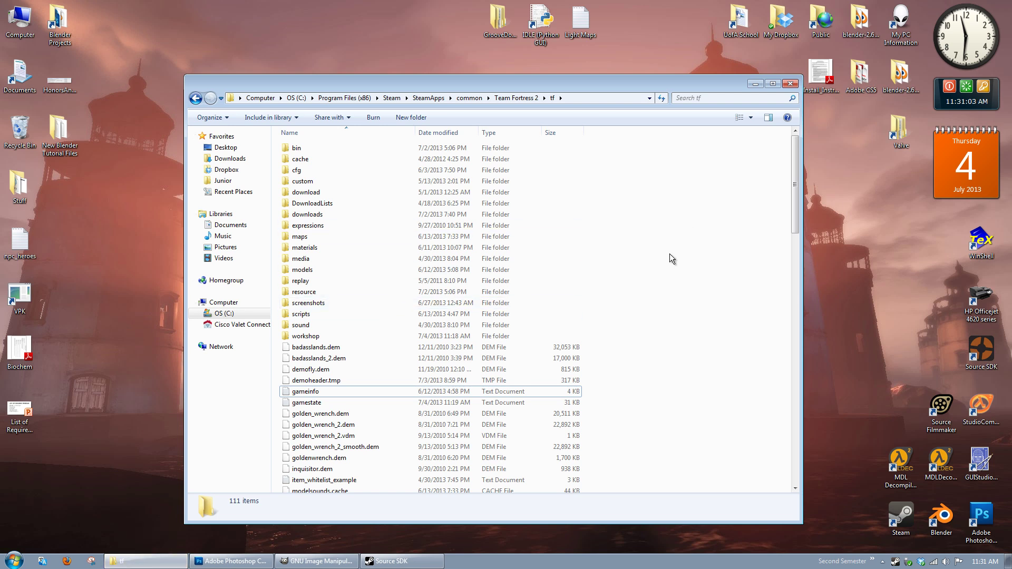